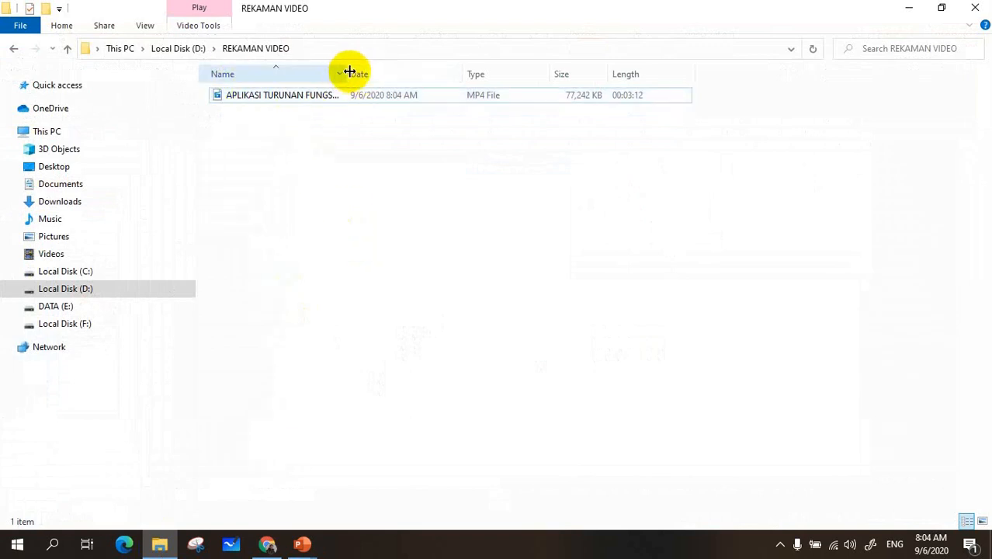
Step: Widen the Name column, narrow the navigation pane, and open the APLIKASI TURUNAN FUNGSI ALJABAR video with VLC media player
left_click_drag(349, 71, 403, 73)
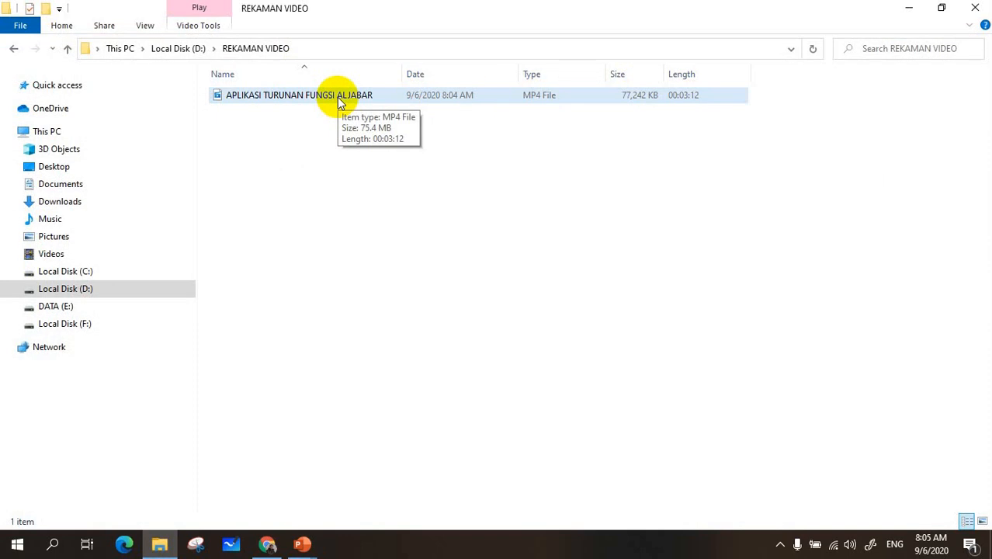
left_click_drag(197, 173, 173, 181)
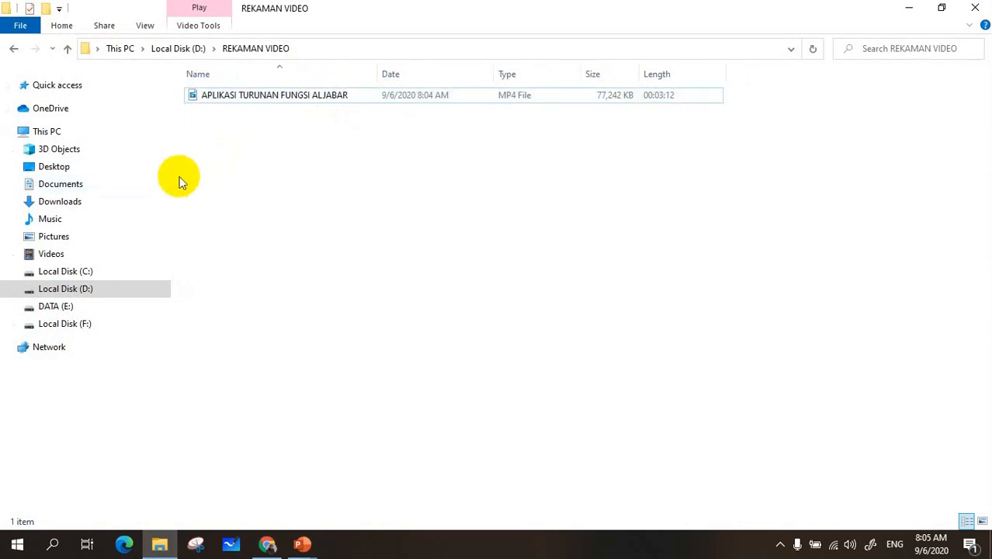
left_click(230, 103)
right_click(230, 103)
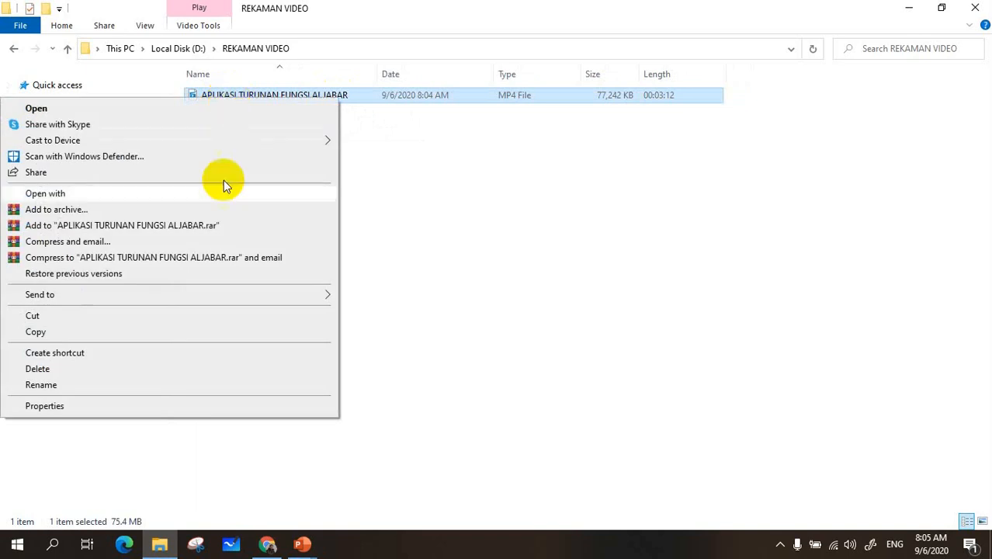
mouse_move(314, 192)
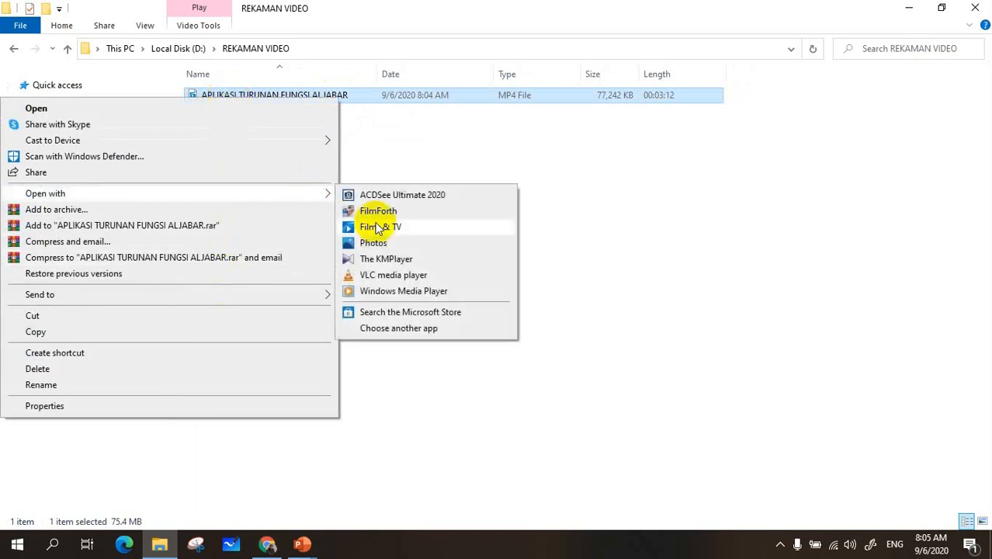
left_click(399, 276)
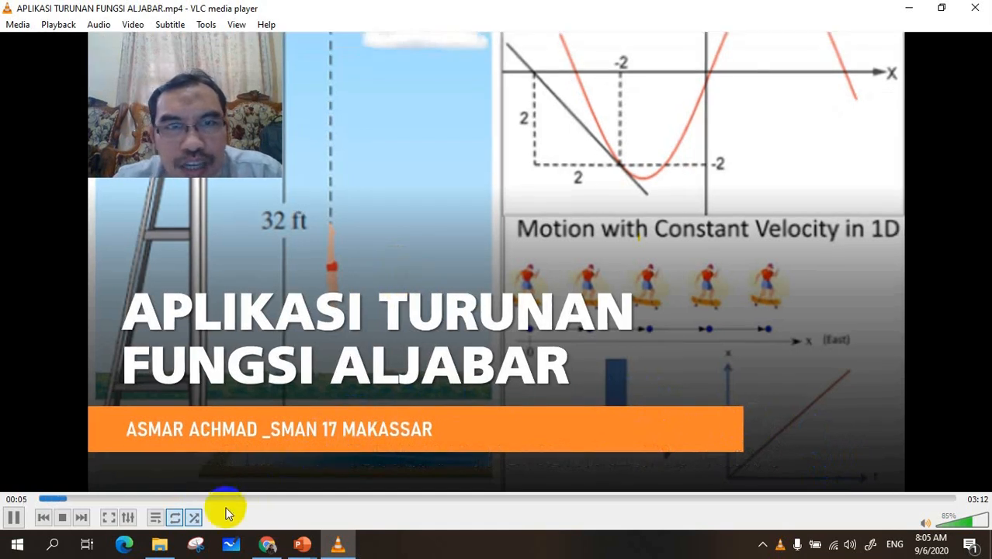
Step: Skim through the playing video by skipping ahead to successive points on its timeline, and close the player
left_click(192, 500)
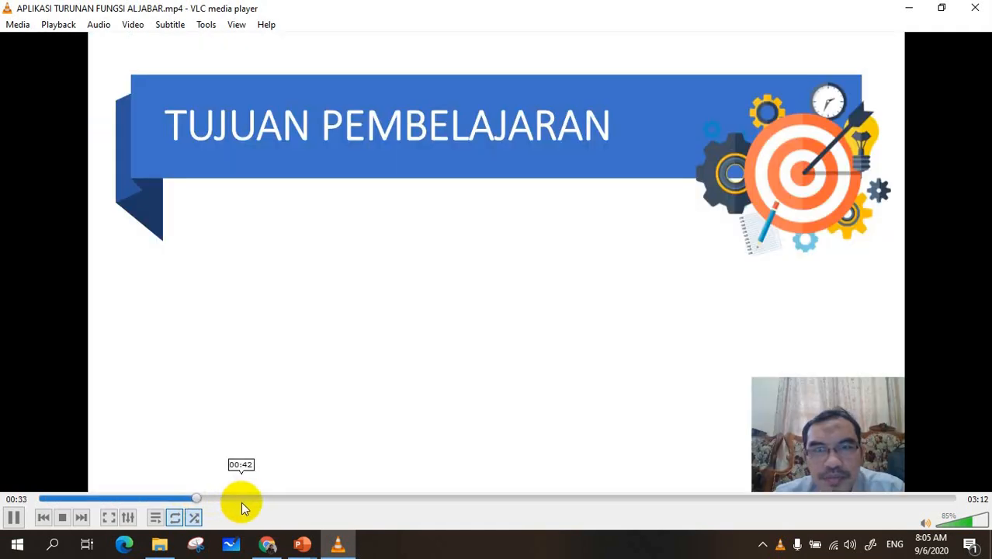
left_click(275, 503)
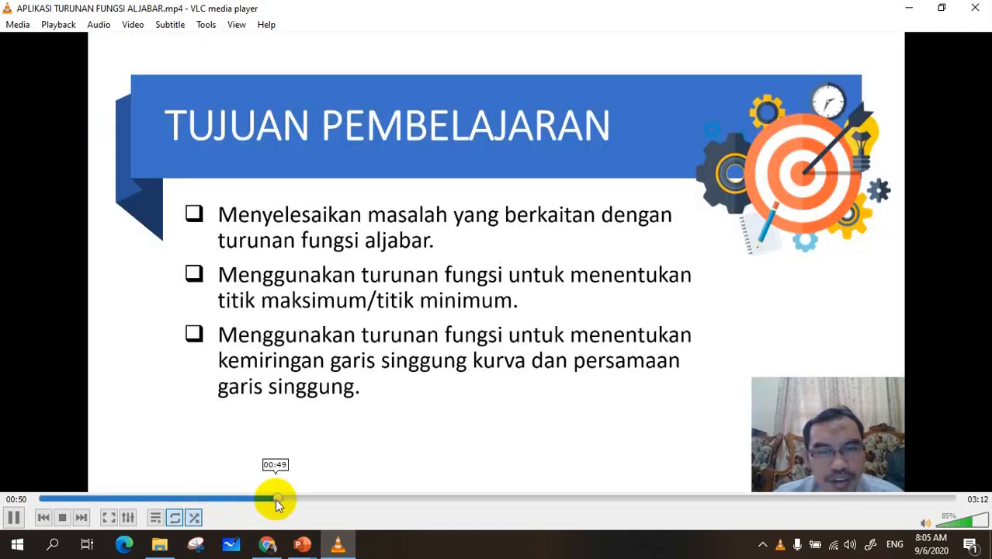
left_click(434, 498)
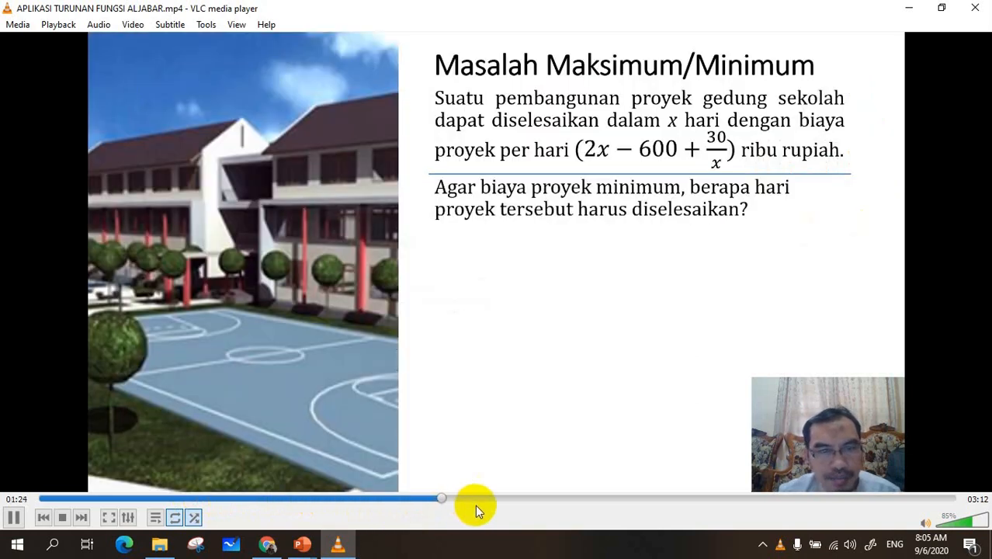
left_click(536, 499)
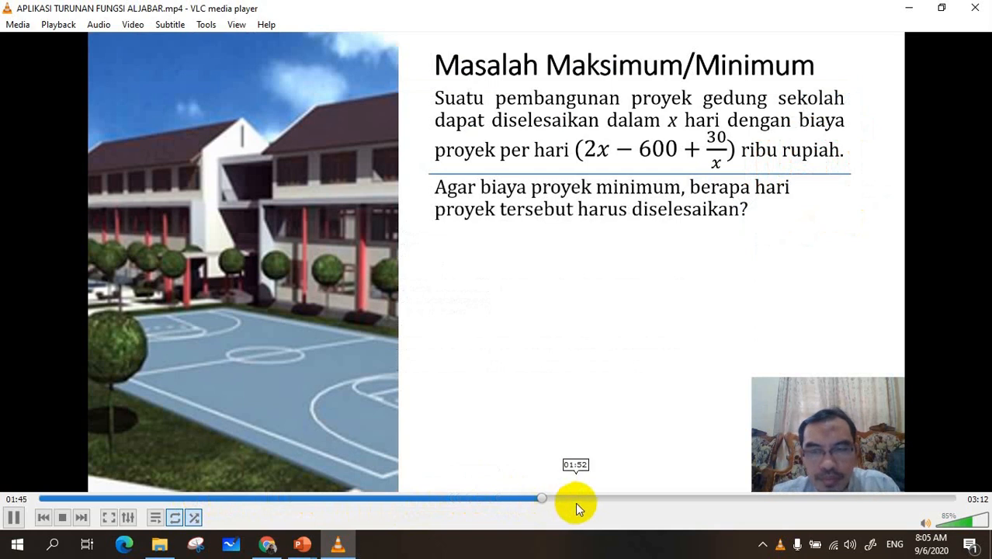
left_click(582, 499)
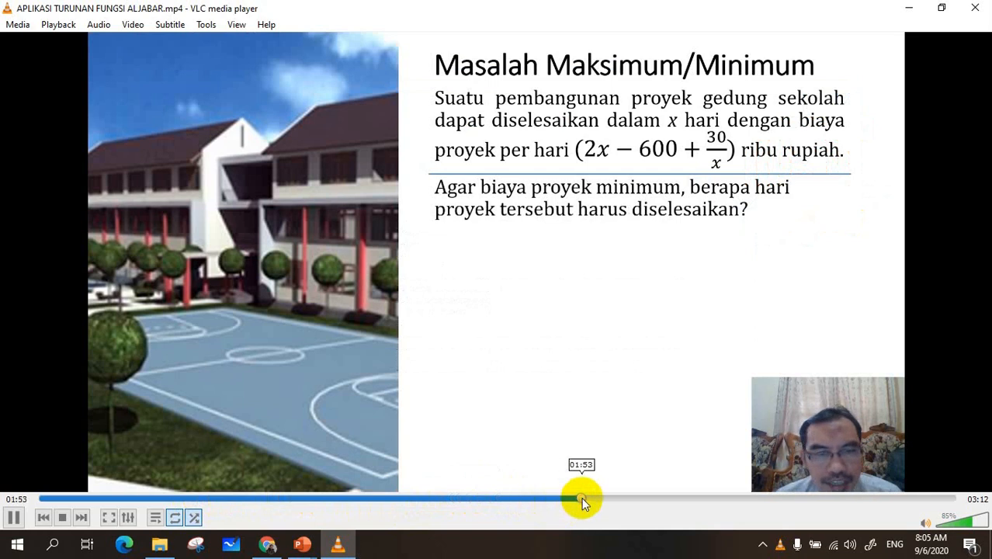
left_click(646, 499)
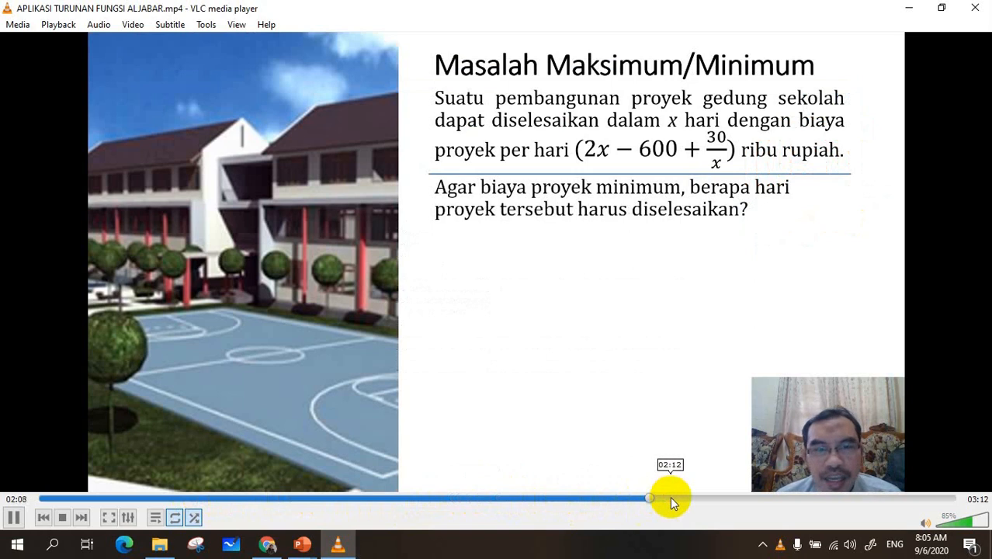
left_click(670, 498)
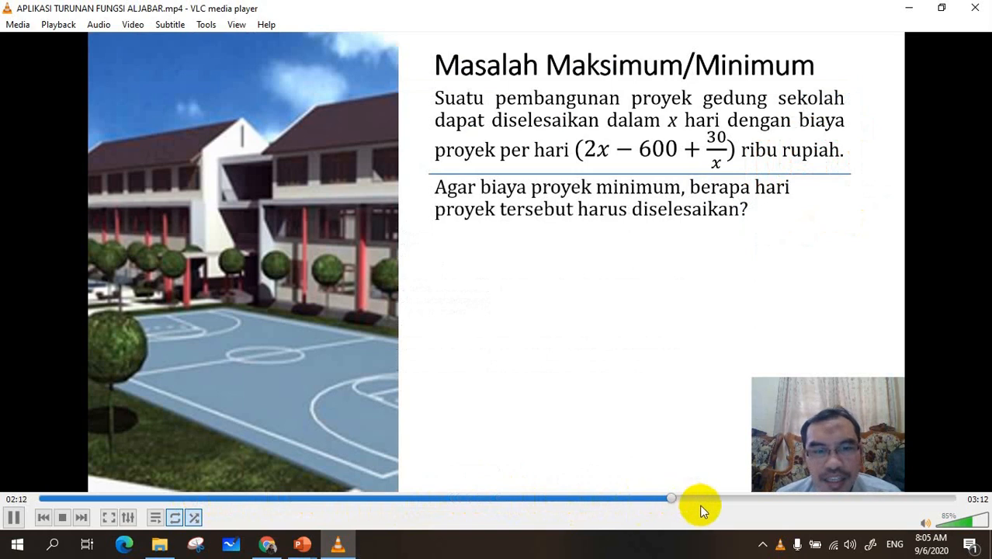
left_click(726, 499)
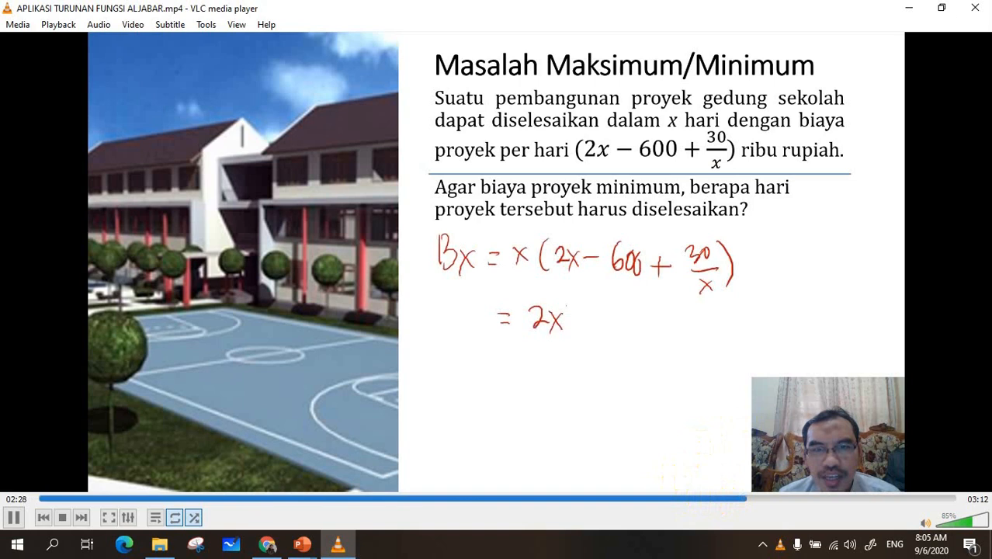
left_click(975, 7)
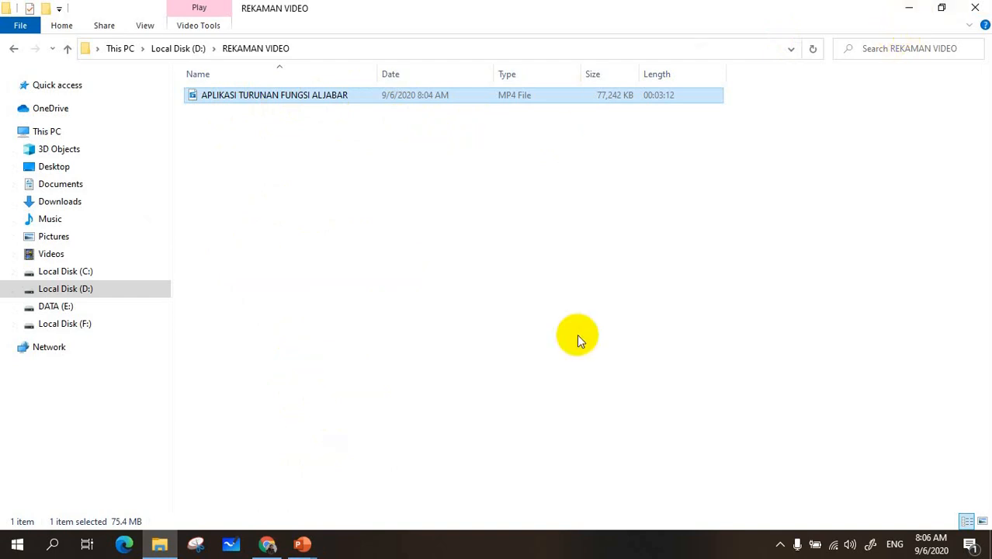
Step: Switch to Google Chrome and search Google for handbrake
left_click(268, 545)
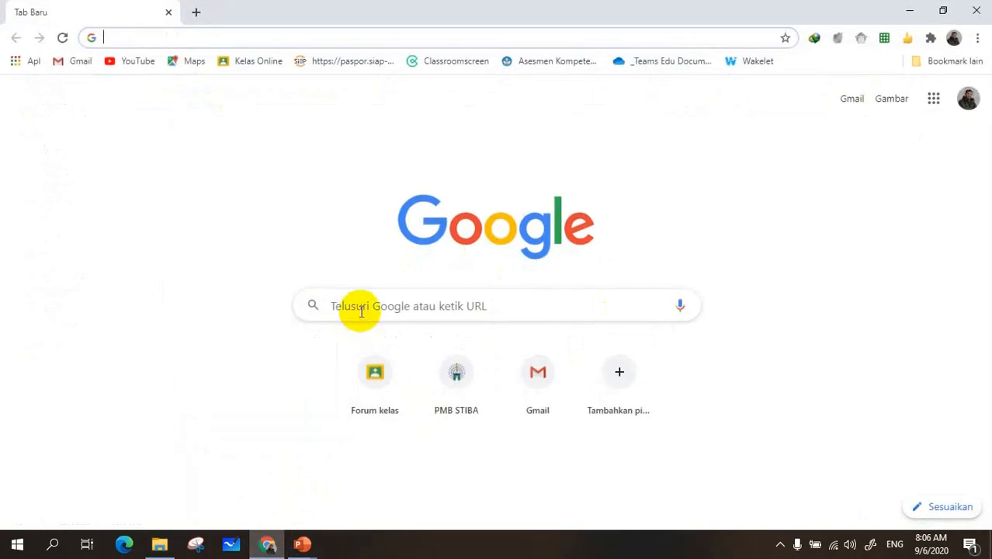
left_click(361, 309)
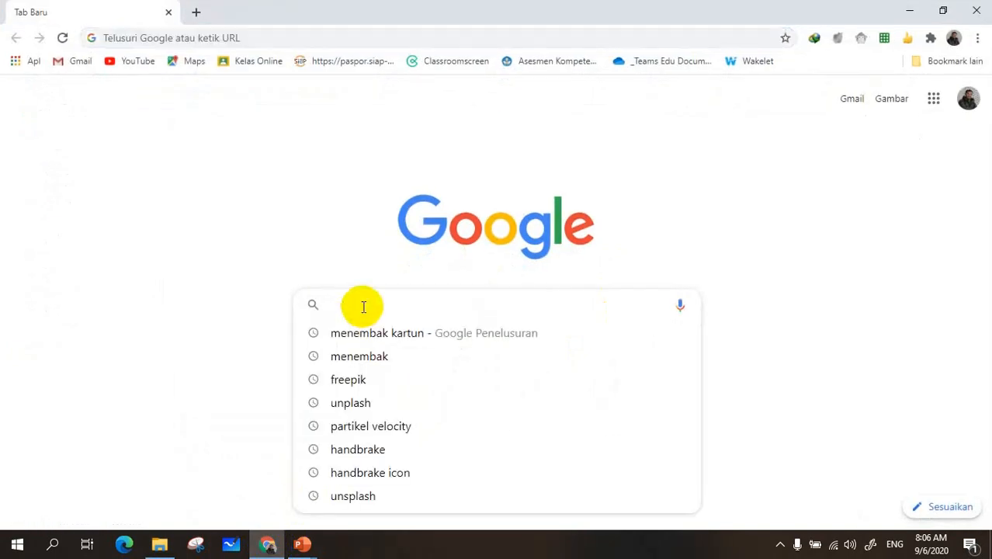
type("hand")
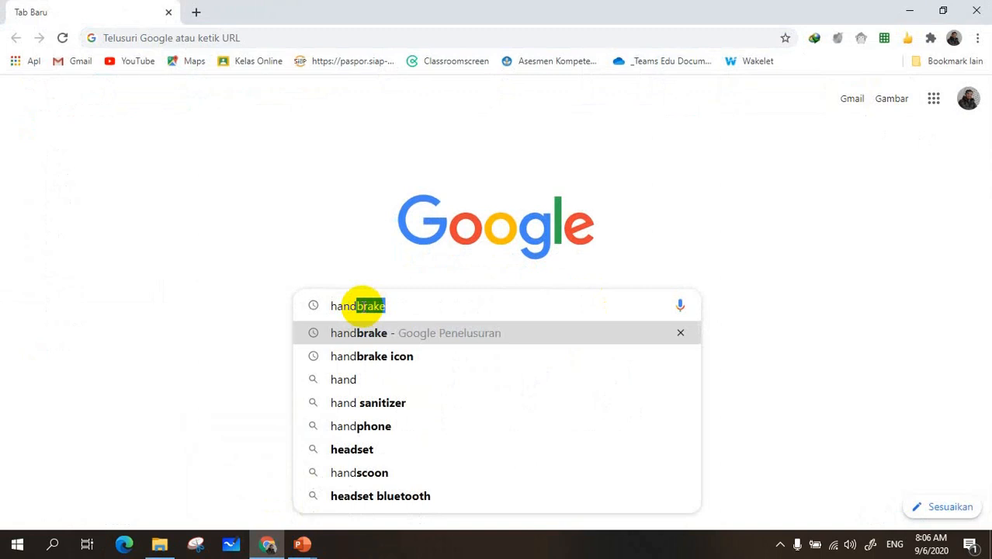
left_click(414, 305)
key("Return")
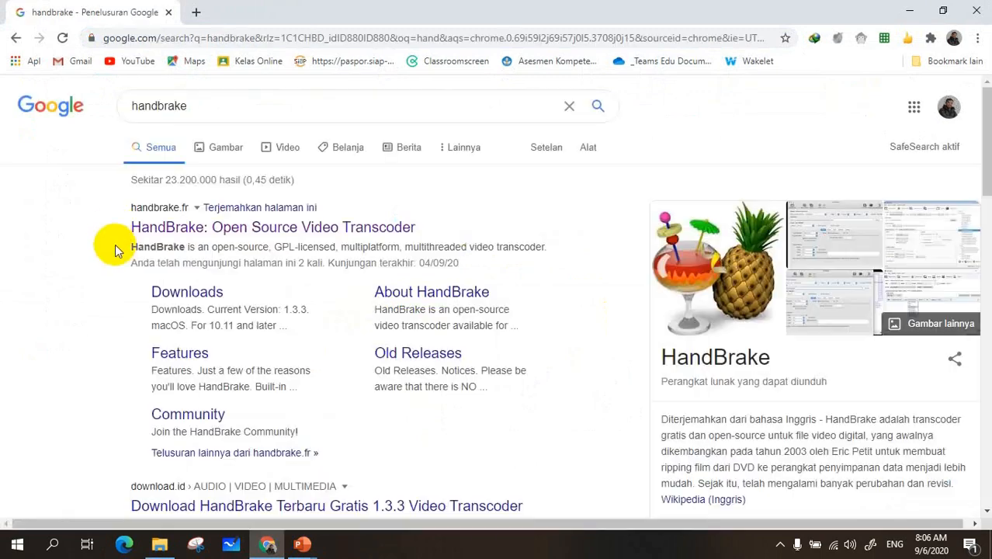
Step: Open the official HandBrake site, request the HandBrake 1.3.3 Windows download, and cancel it without adding a download exception
left_click(174, 229)
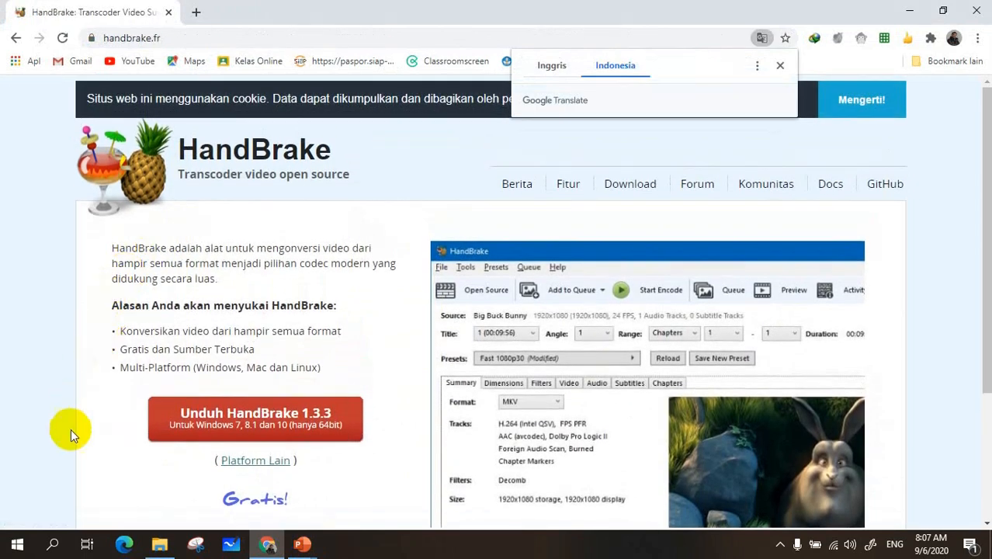
scroll(220, 426, "down", 1)
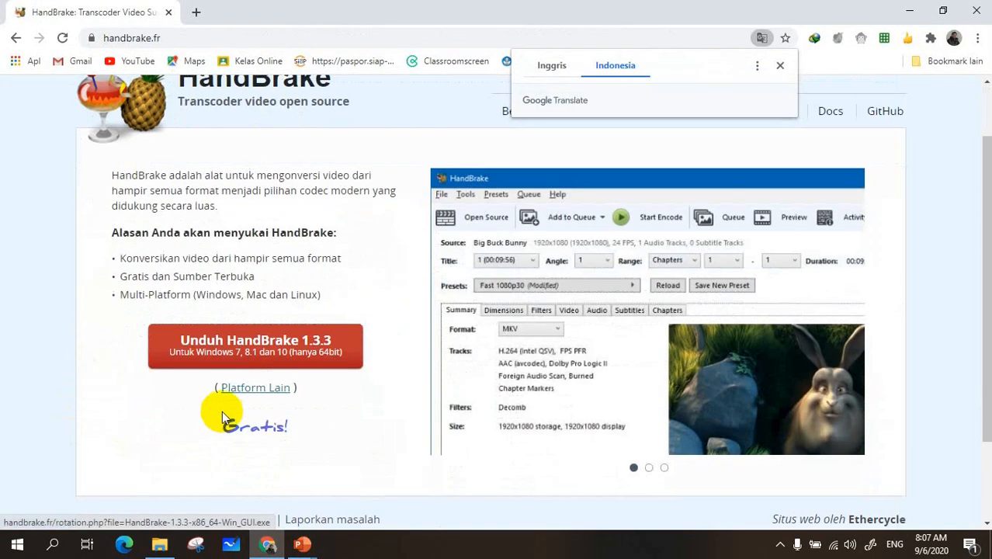
left_click(253, 351)
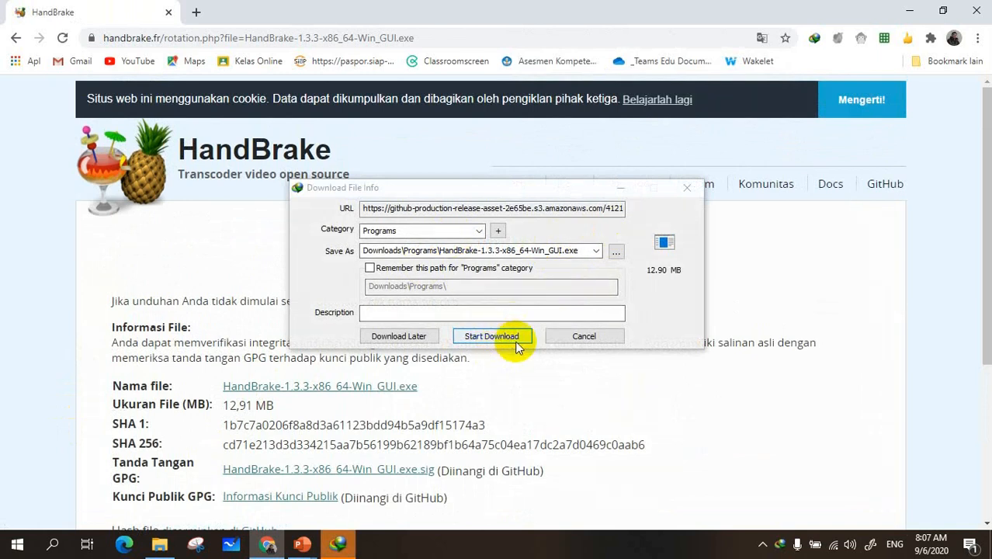
left_click(583, 336)
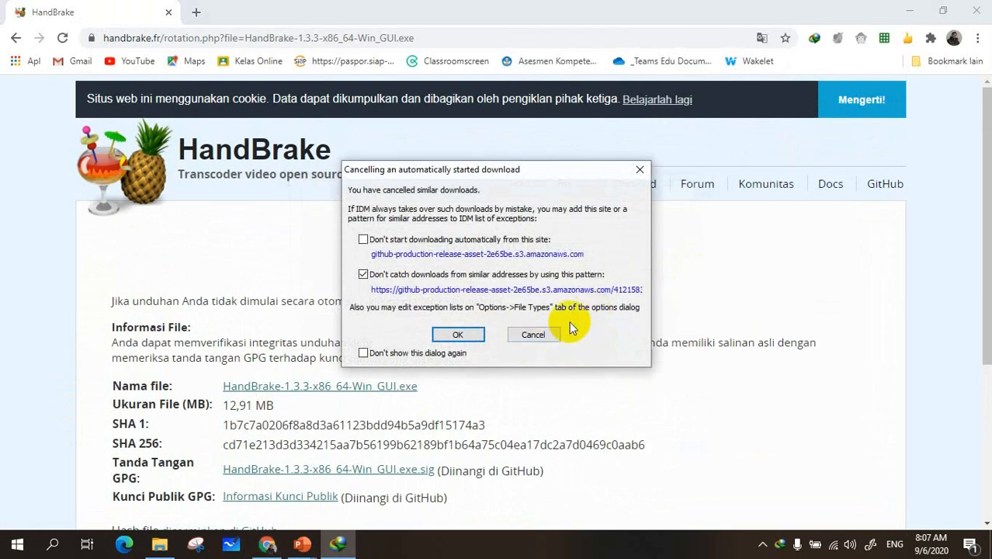
left_click(546, 333)
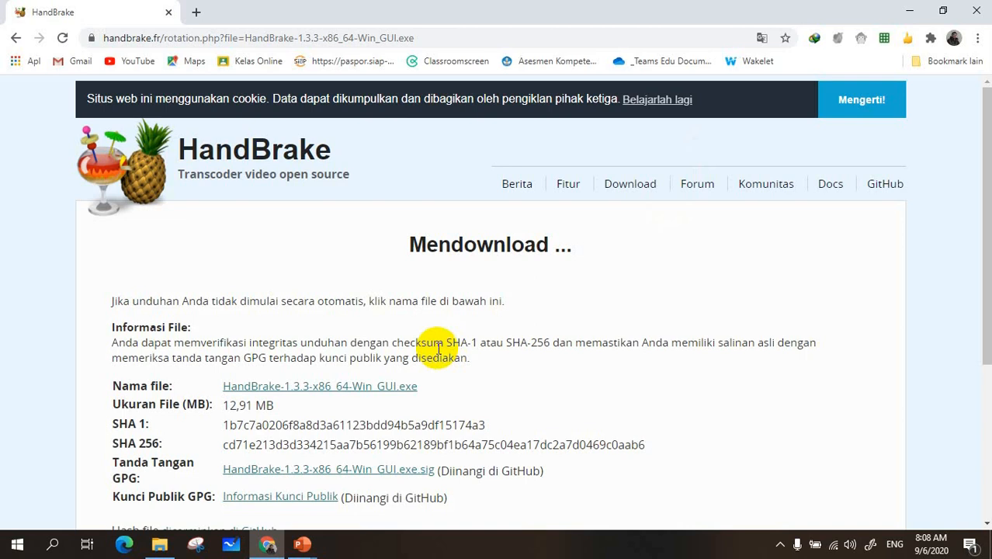
Step: Show the desktop and launch HandBrake
key("super+d")
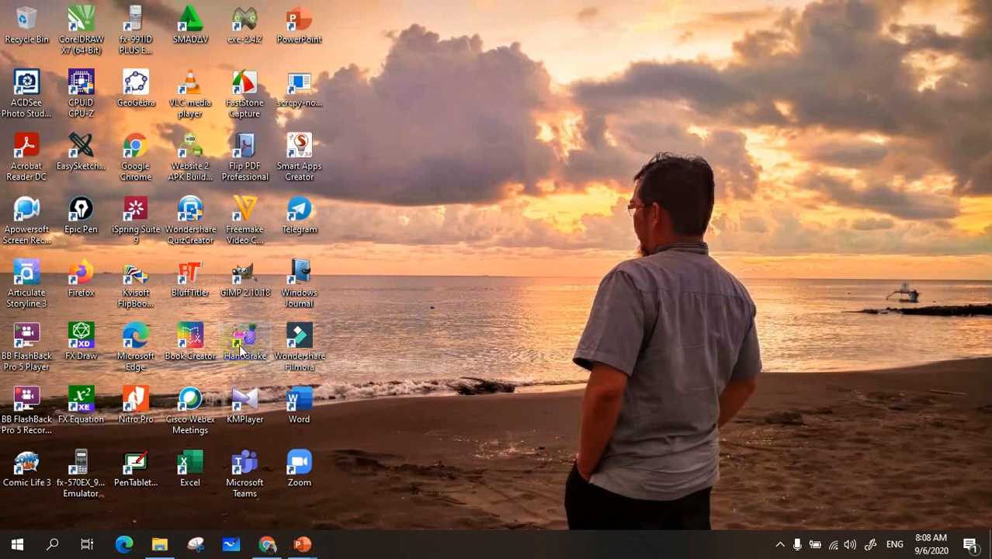
left_click(245, 344)
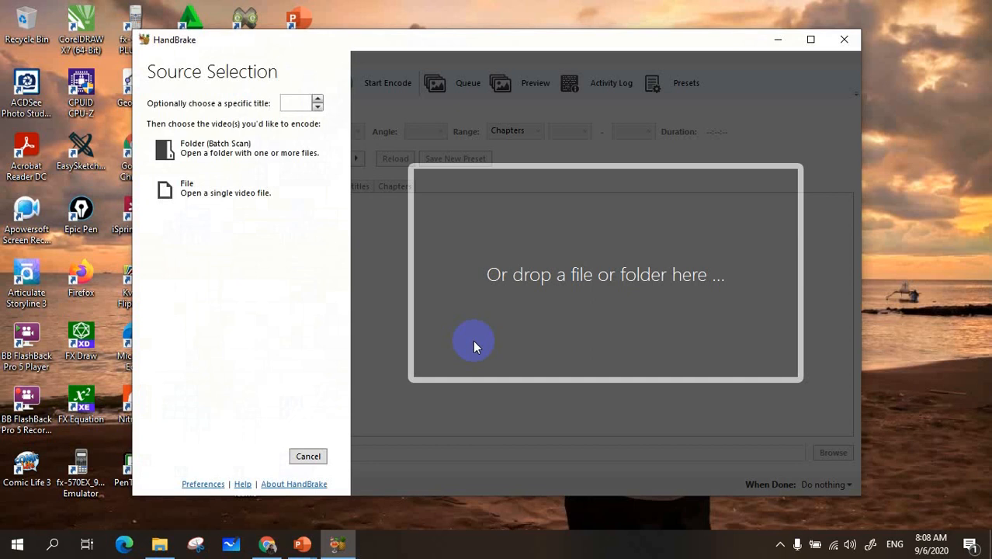
Step: Try to drop the APLIKASI TURUNAN FUNGSI ALJABAR video from a resized File Explorer window into HandBrake, and minimize File Explorer
left_click(159, 544)
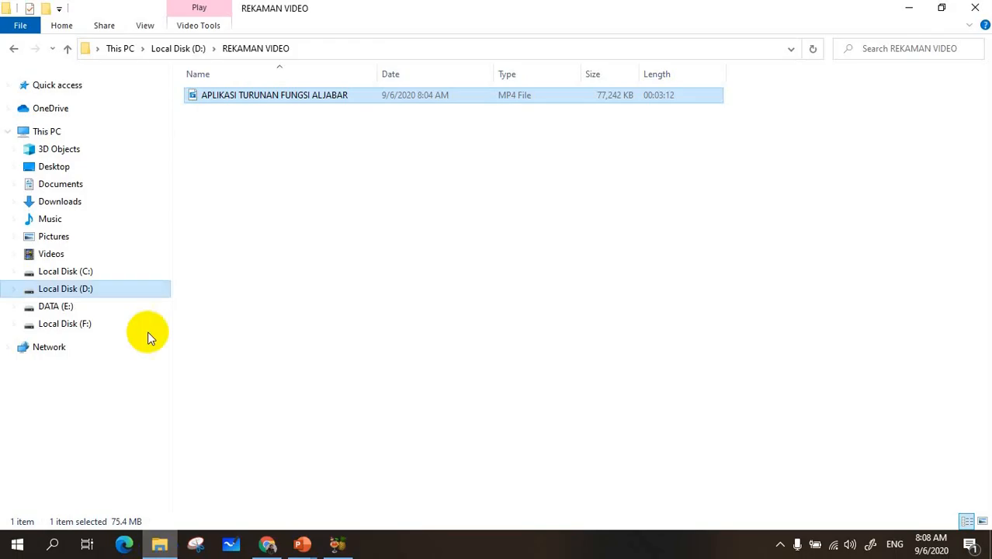
left_click(941, 7)
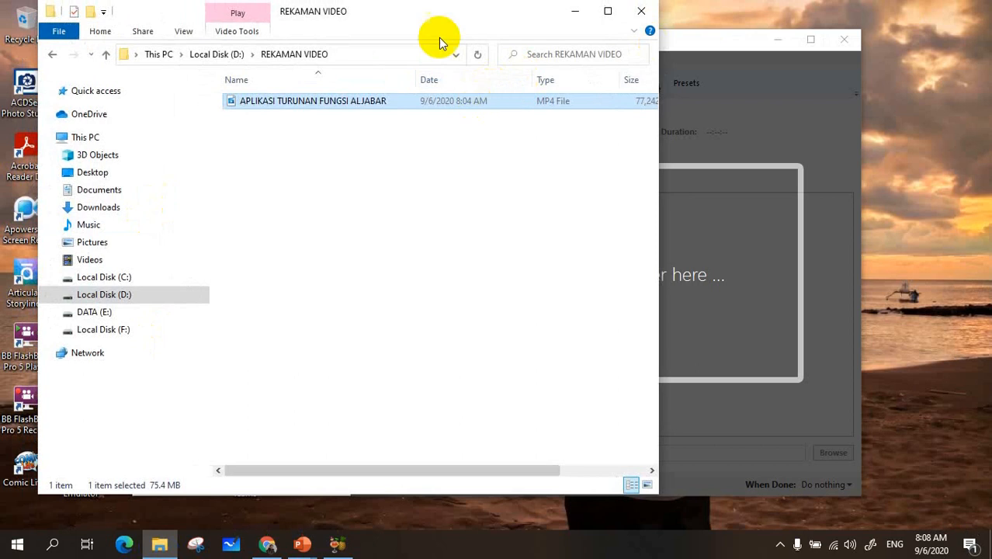
left_click_drag(433, 11, 349, 36)
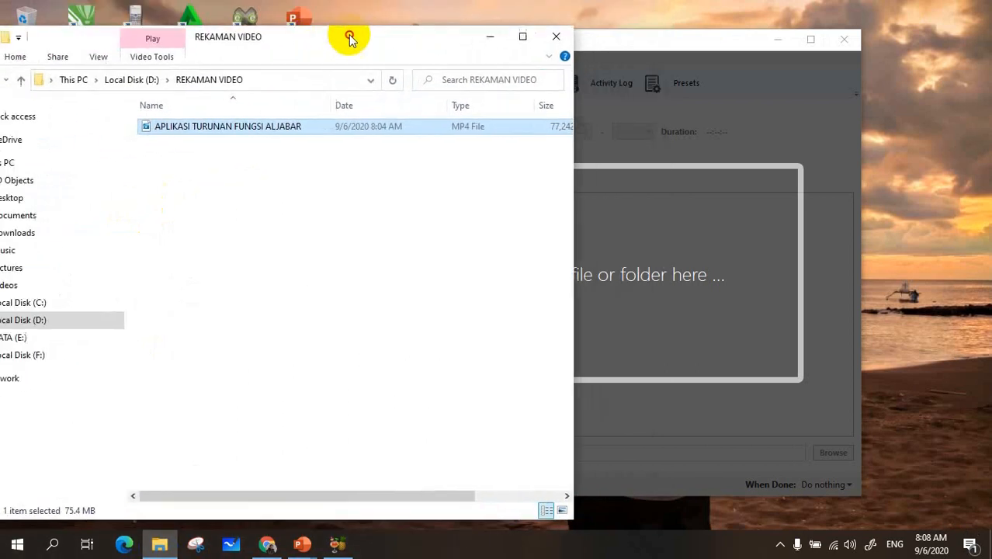
left_click_drag(237, 130, 673, 350)
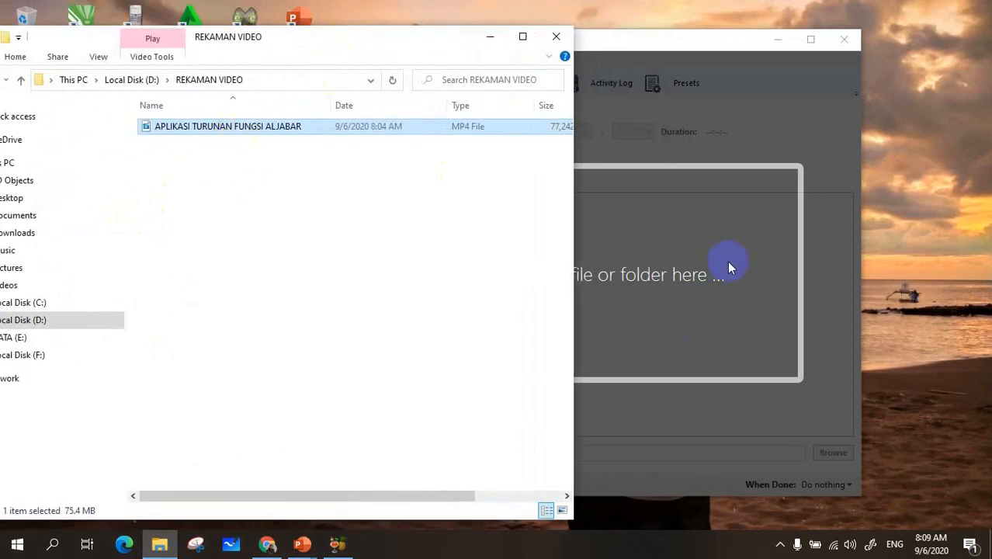
left_click_drag(697, 277, 697, 277)
left_click(490, 37)
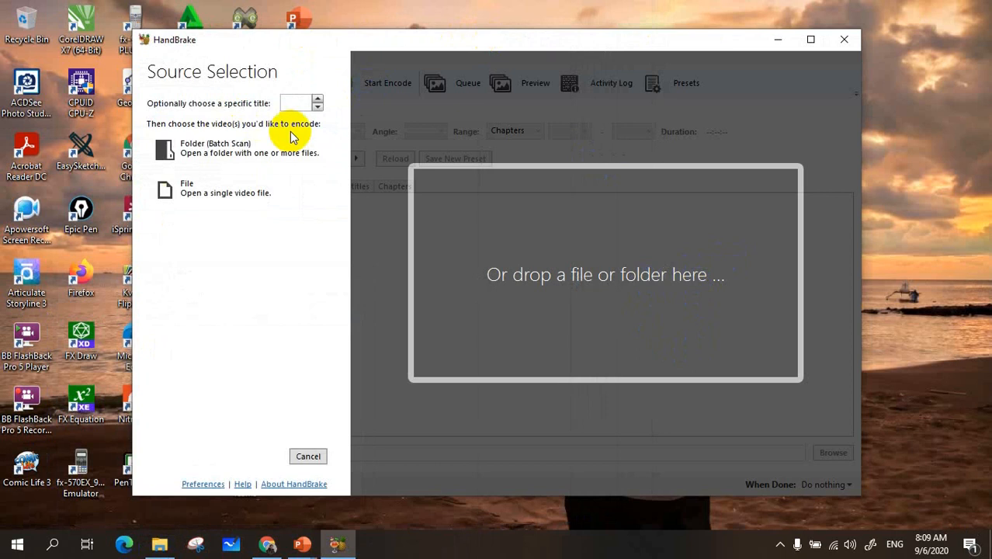
Step: Load the single video file APLIKASI TURUNAN FUNGSI ALJABAR from the REKAMAN VIDEO folder on Local Disk (D:) as the source
left_click(209, 196)
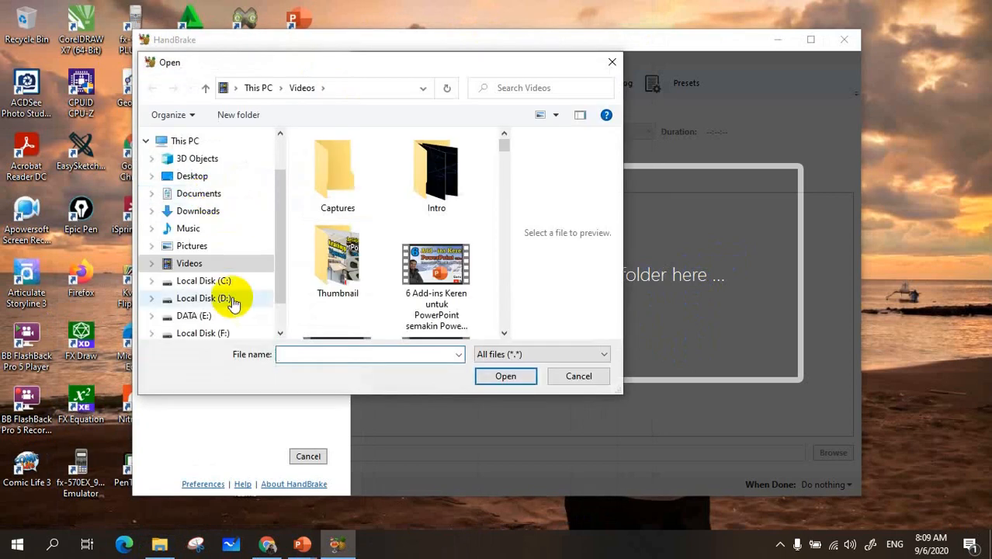
left_click(233, 301)
scroll(357, 248, "down", 5)
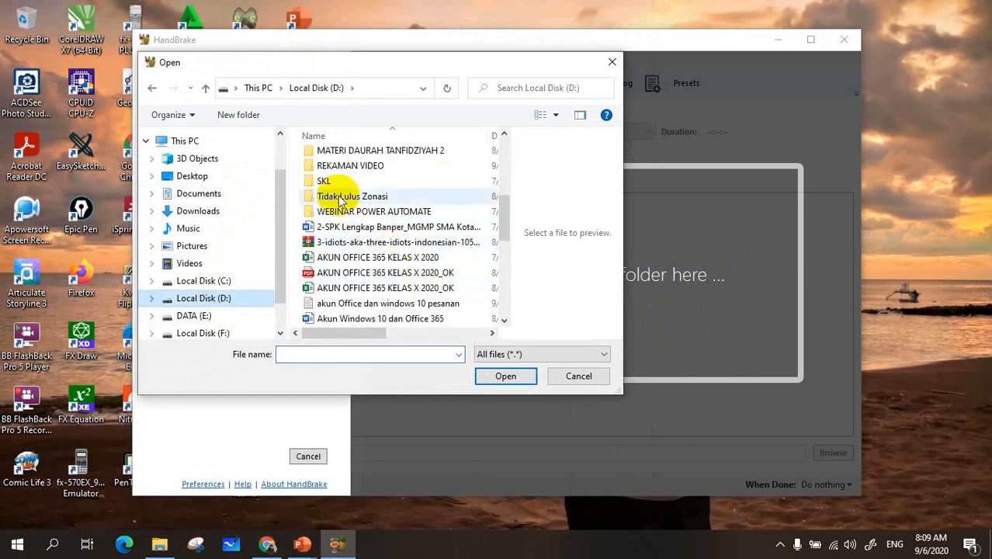
double_click(334, 166)
left_click(359, 206)
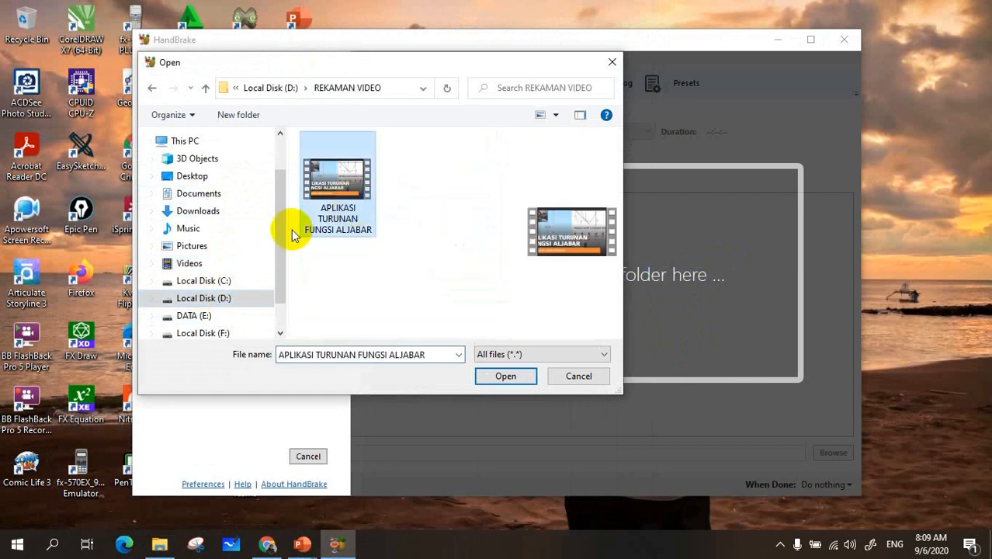
left_click(507, 377)
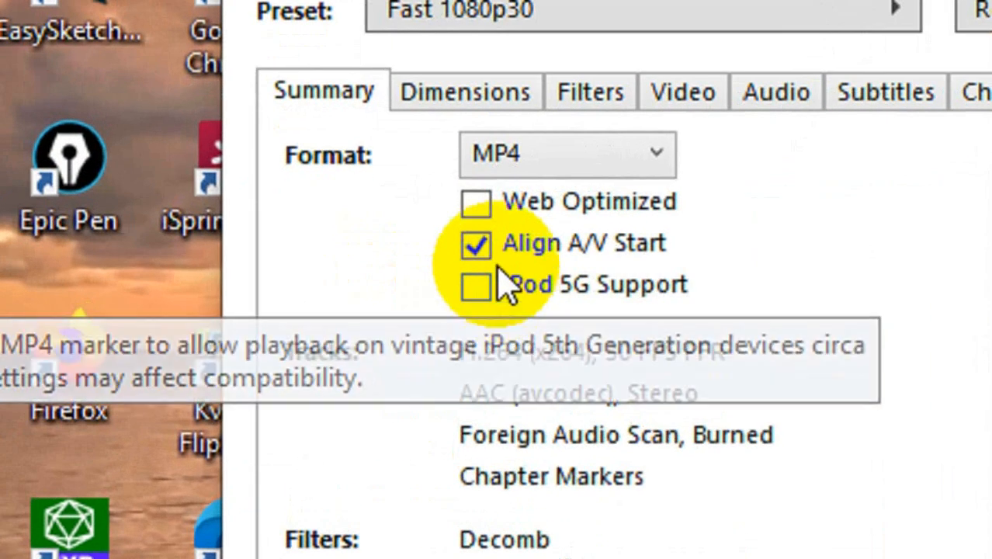
Step: Enable Web Optimized for the MP4 output
left_click(475, 205)
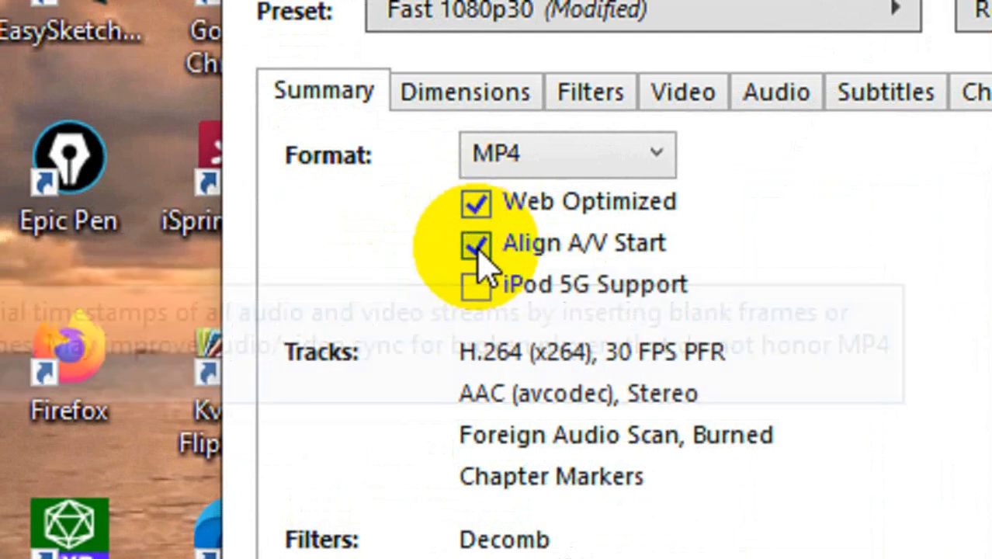
Step: Turn off Align A/V Start for the MP4 output and set the video framerate to 23.976 FPS
left_click(475, 245)
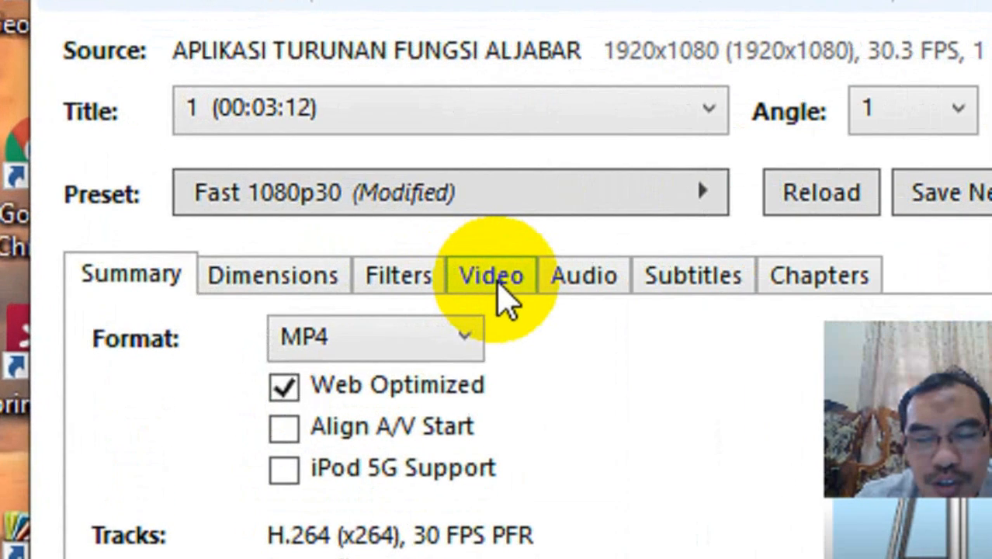
left_click(286, 188)
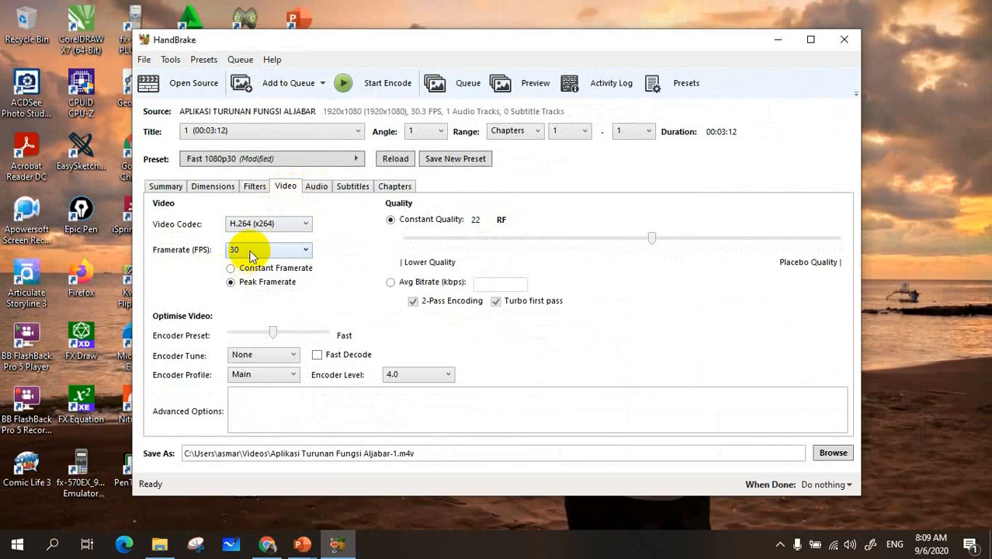
left_click(307, 252)
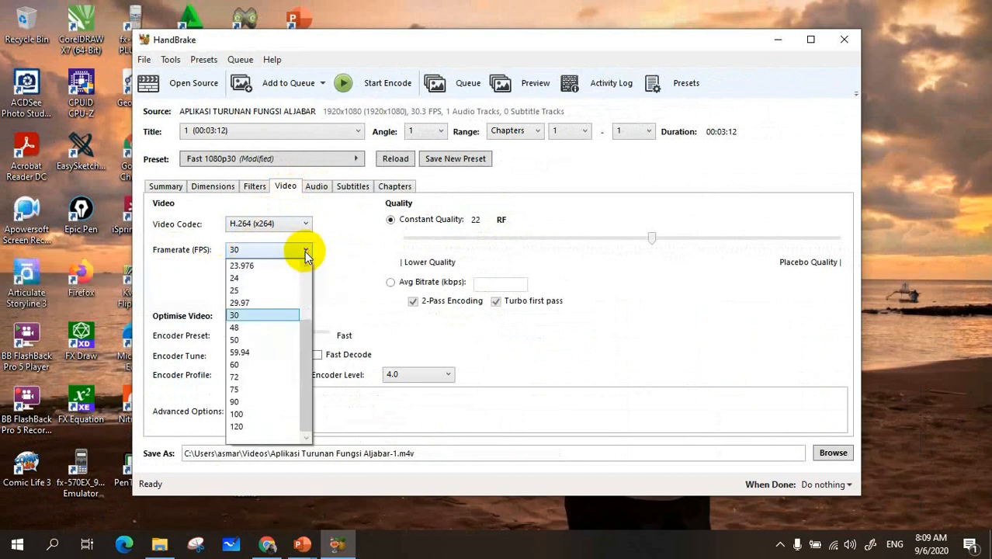
left_click(249, 268)
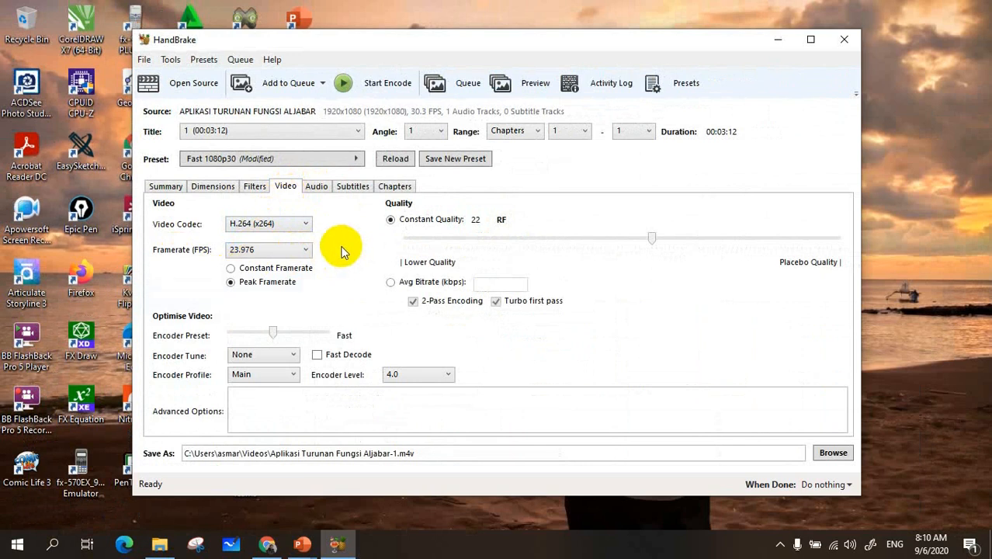
Step: Set the bitrate of the AAC audio track to 128
left_click(318, 189)
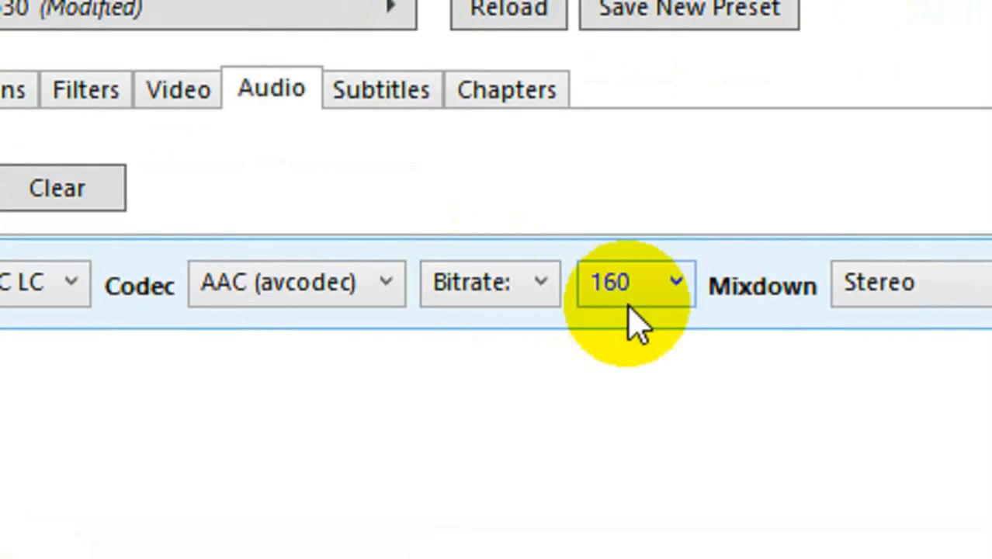
left_click(677, 283)
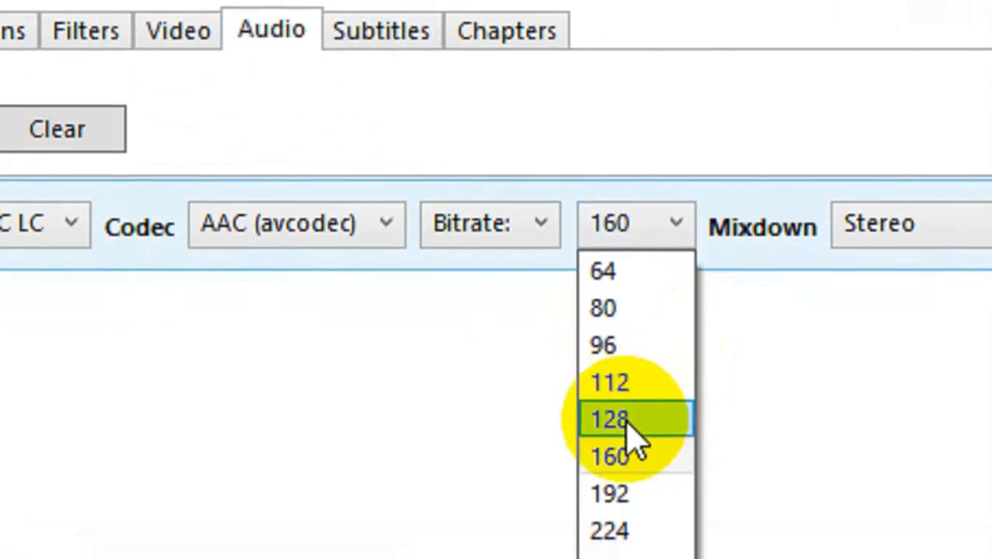
left_click(613, 419)
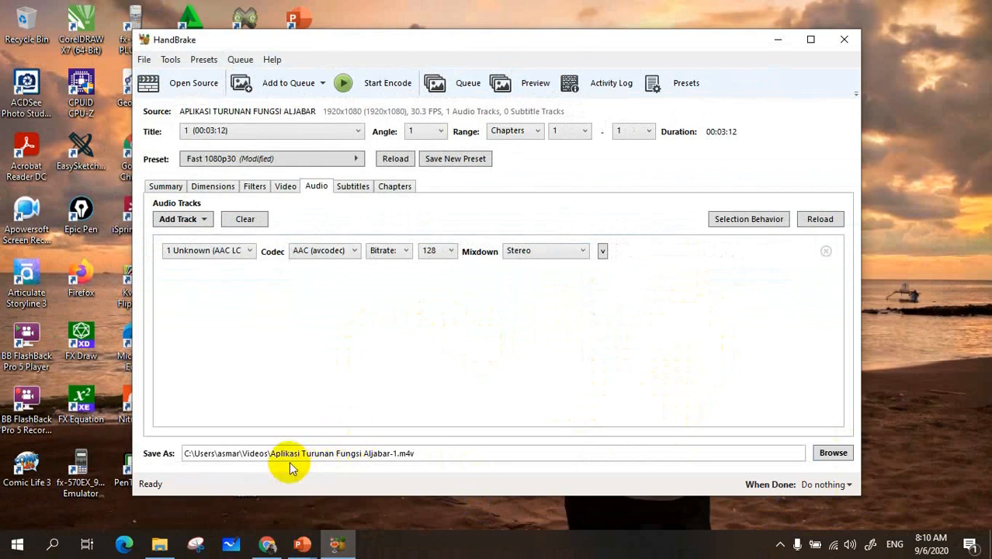
Step: Set the output to Aplikasi Turunan Fungsi Aljabar-1 in the REKAMAN VIDEO folder on Local Disk (D:), and start the encode
left_click(830, 454)
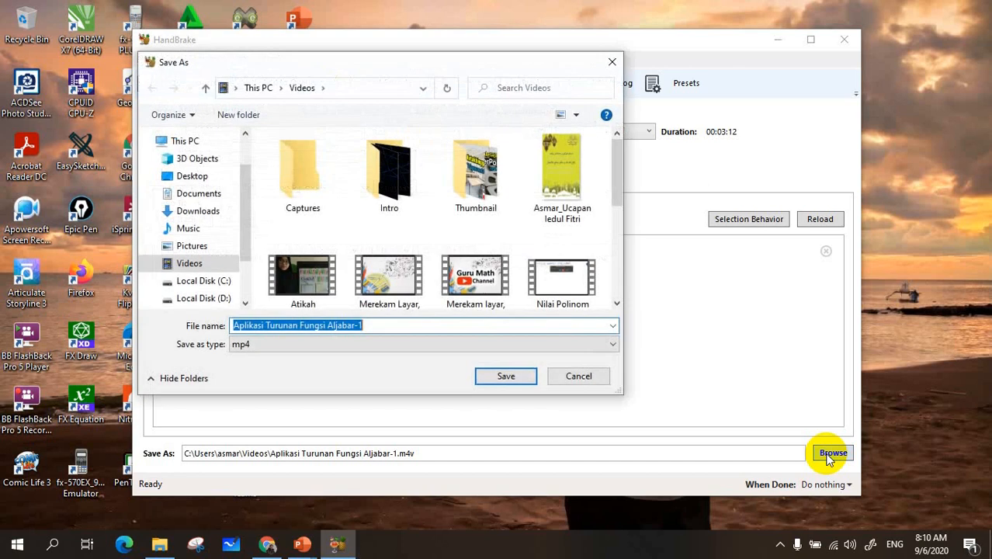
left_click(206, 298)
scroll(376, 217, "down", 2)
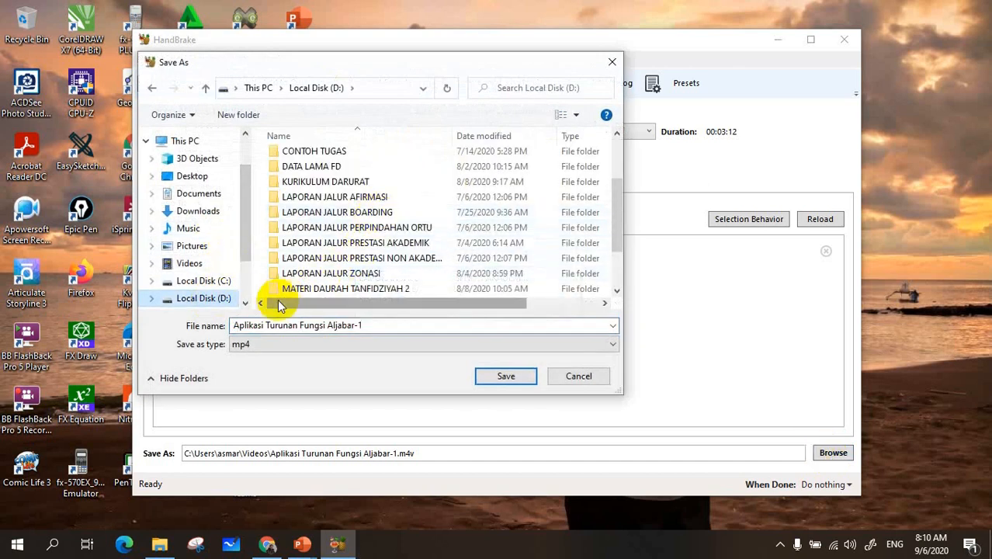
scroll(349, 270, "down", 1)
double_click(336, 261)
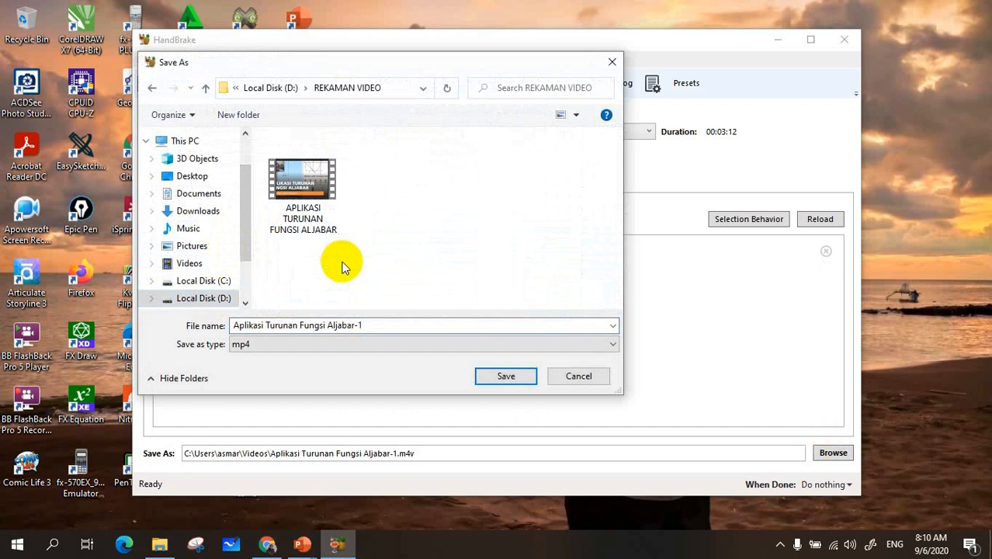
left_click(372, 325)
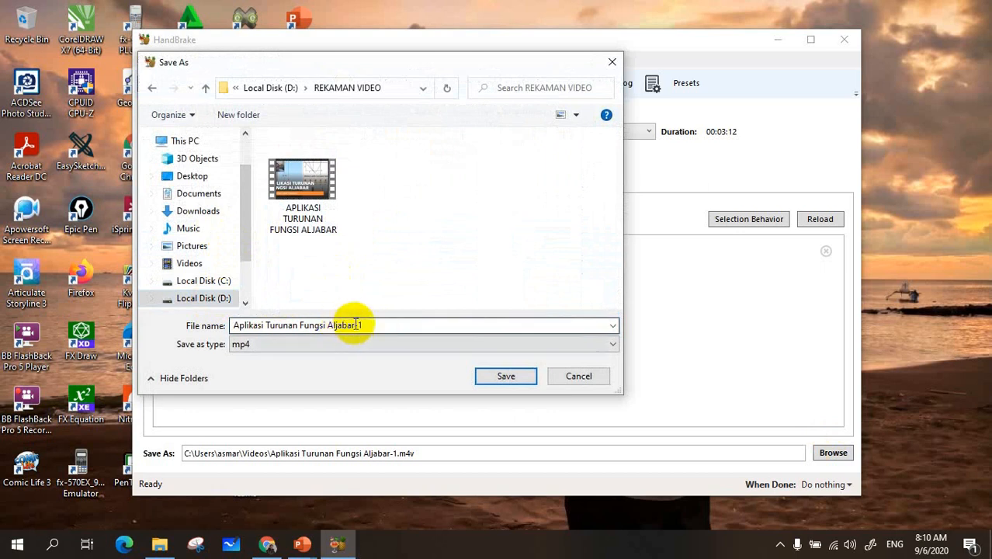
left_click(374, 326)
left_click(374, 326)
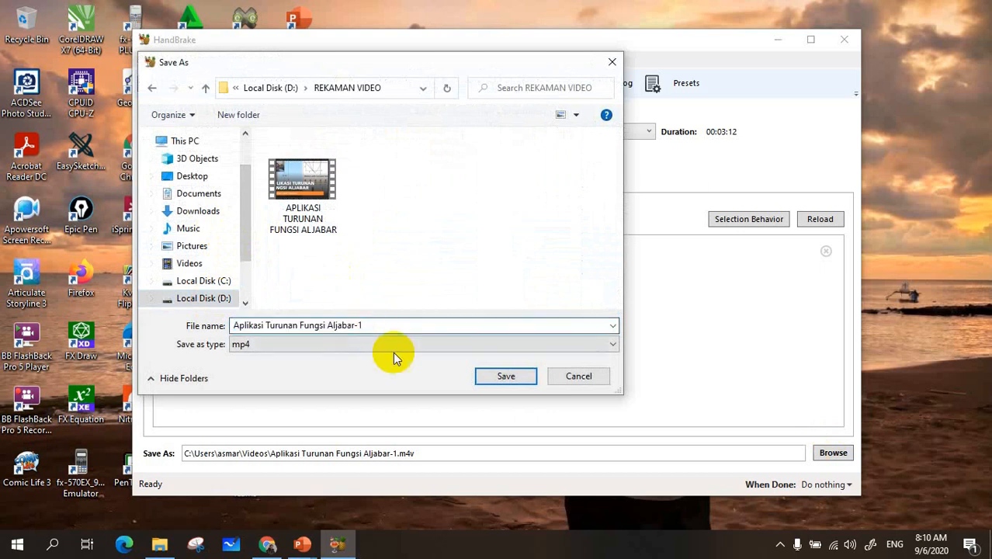
left_click(487, 376)
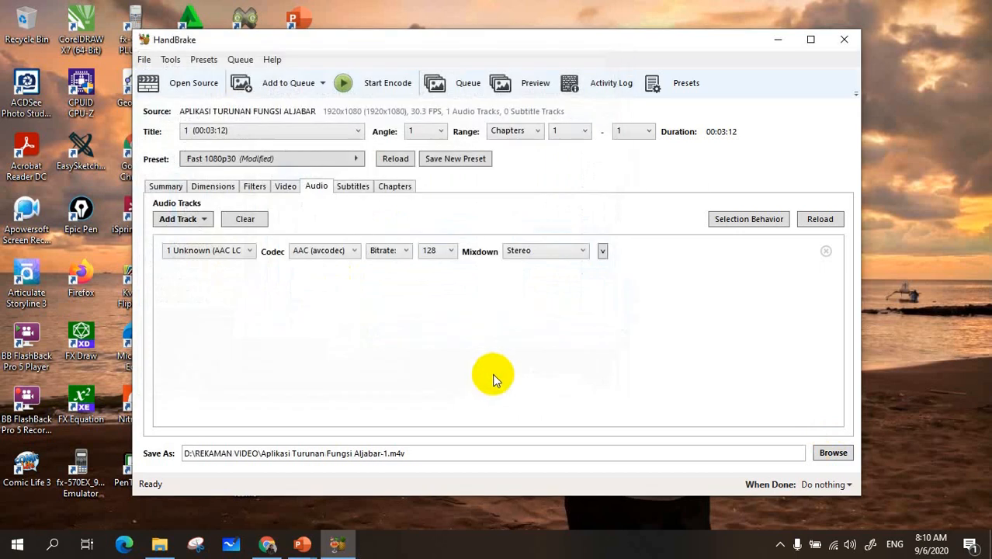
left_click(371, 84)
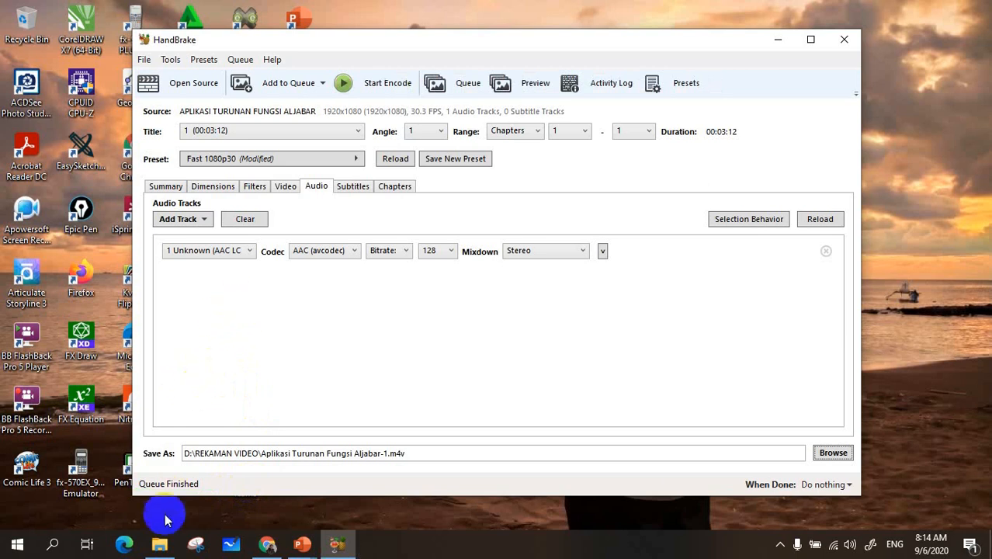
Step: Switch to File Explorer, maximize the REKAMAN VIDEO folder window, and compare the compressed M4V file's size with the original's
mouse_move(165, 547)
left_click(183, 485)
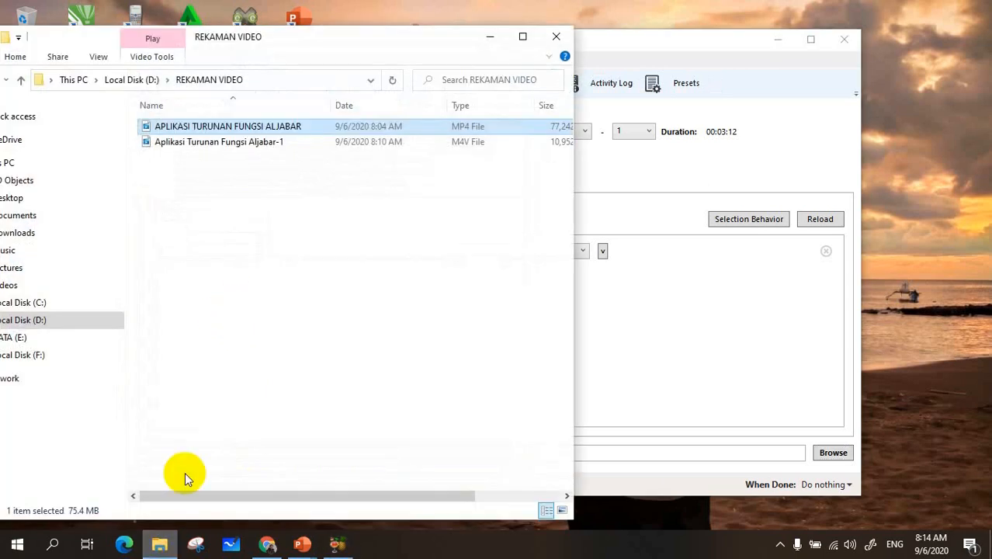
left_click(522, 43)
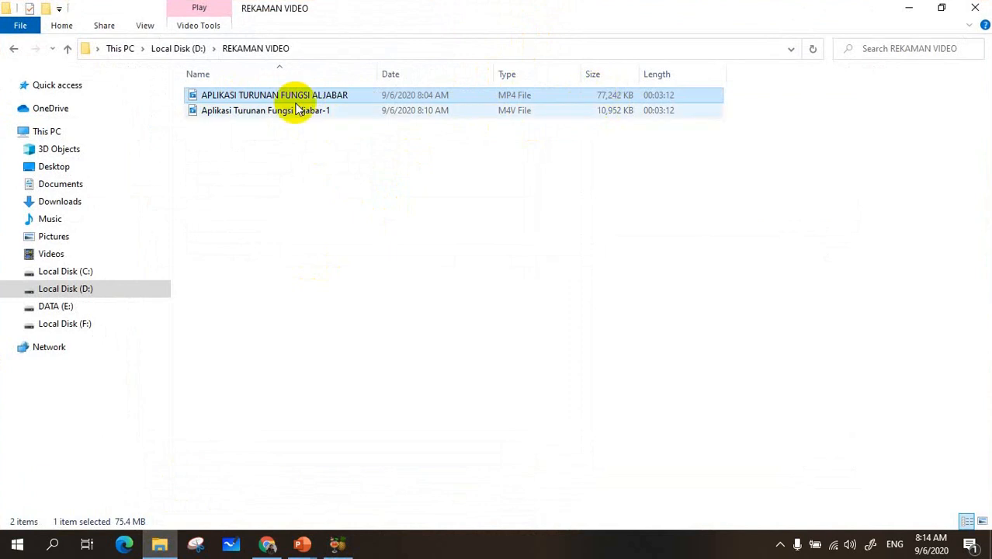
left_click(252, 116)
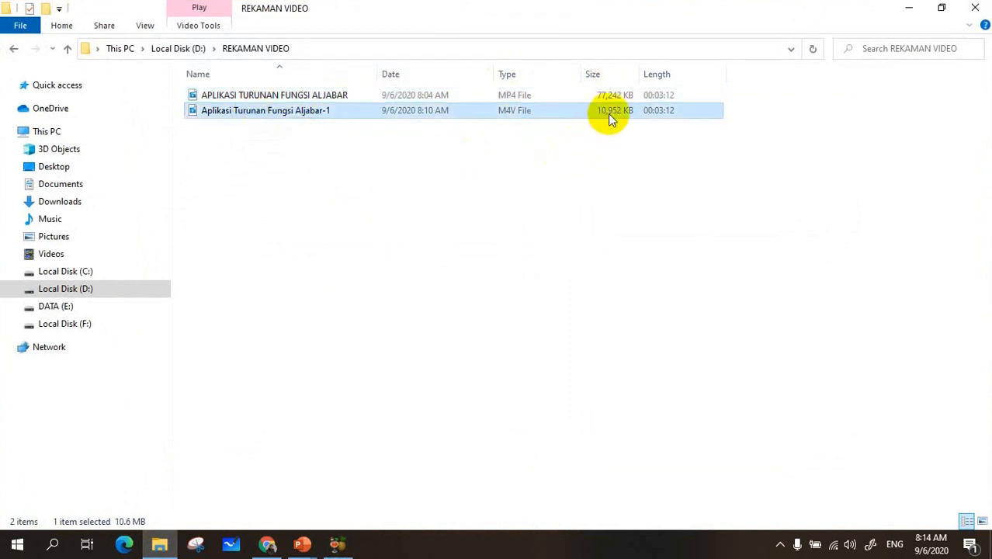
Step: Play the compressed file Aplikasi Turunan Fungsi Aljabar-1 in VLC media player and mute its sound
right_click(249, 114)
mouse_move(276, 211)
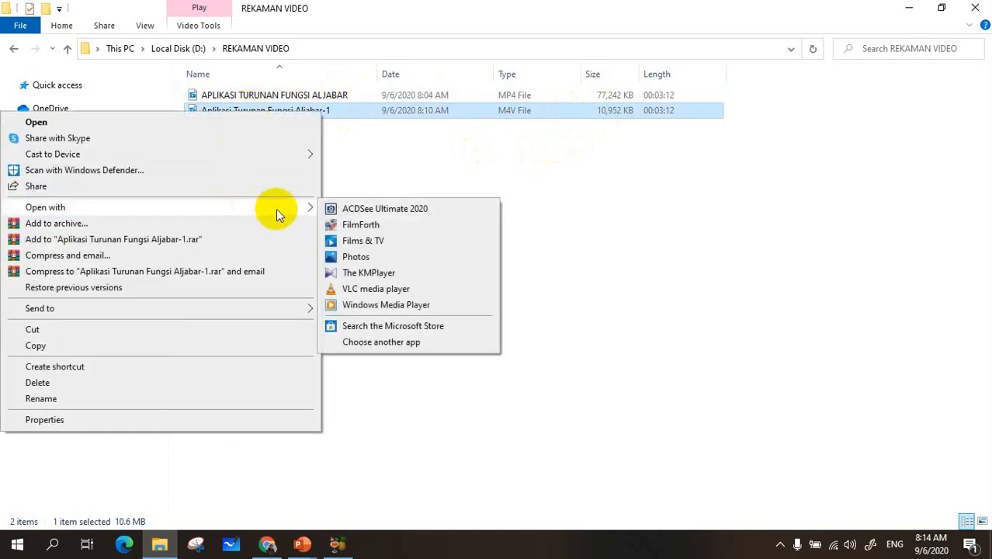
left_click(377, 289)
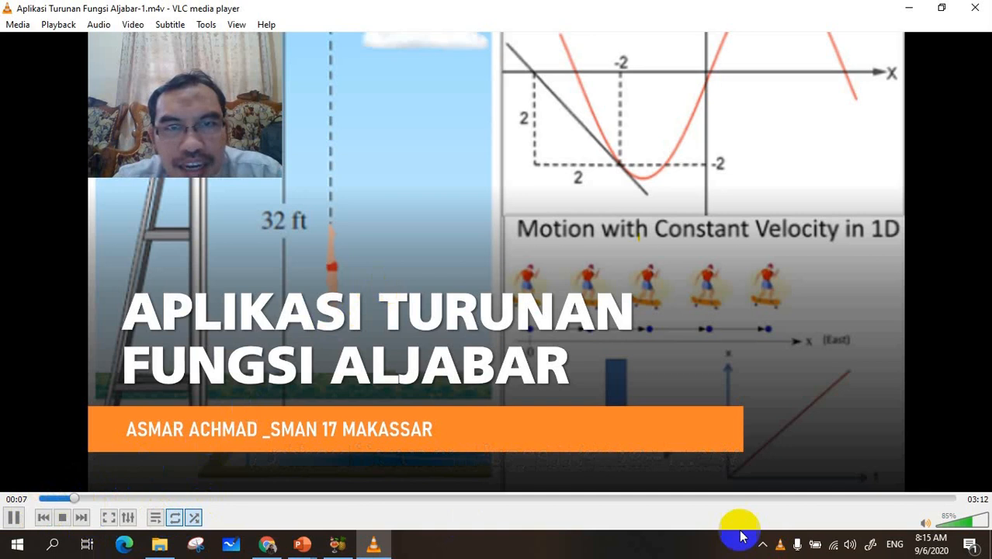
left_click(925, 523)
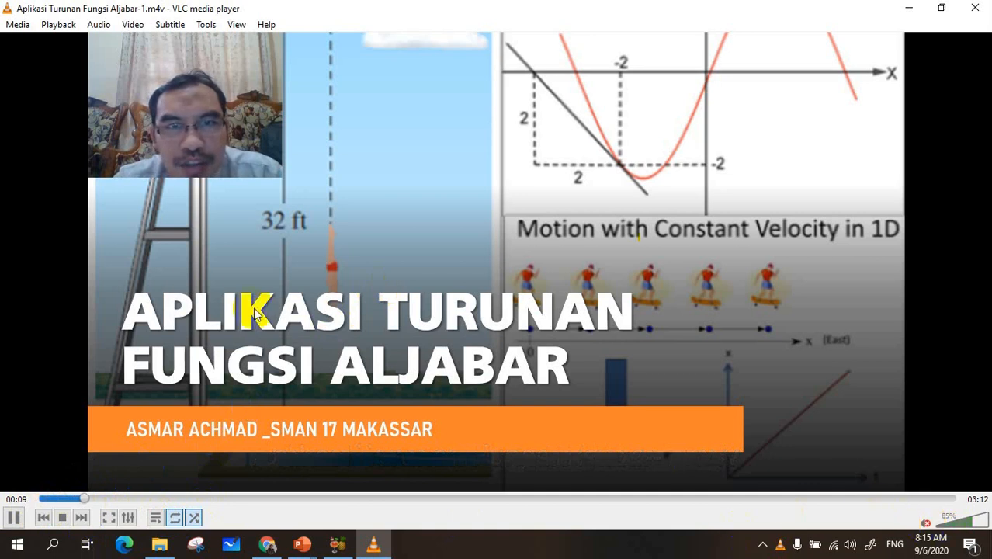